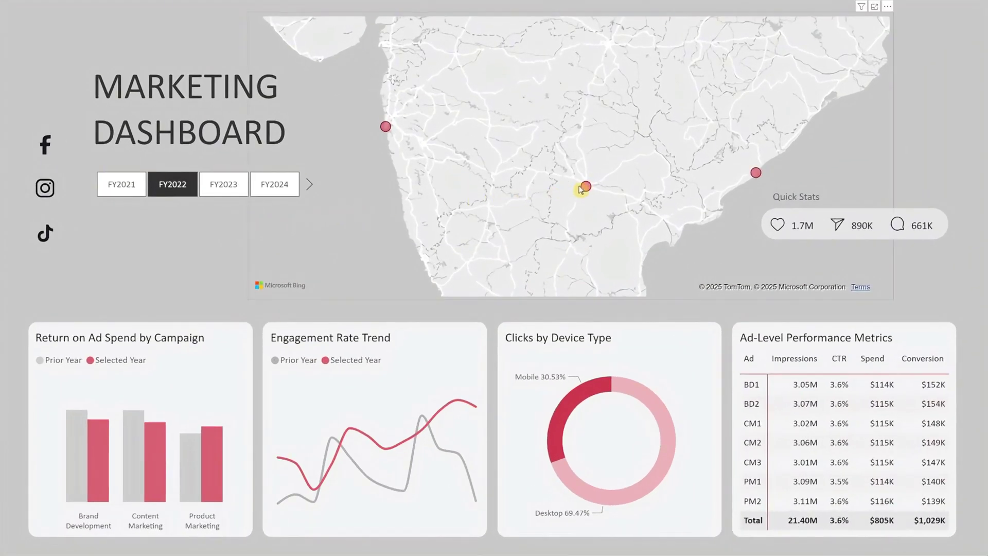
Filter the dashboard to FY2023, then to TikTok activity.
mouse_move(387, 131)
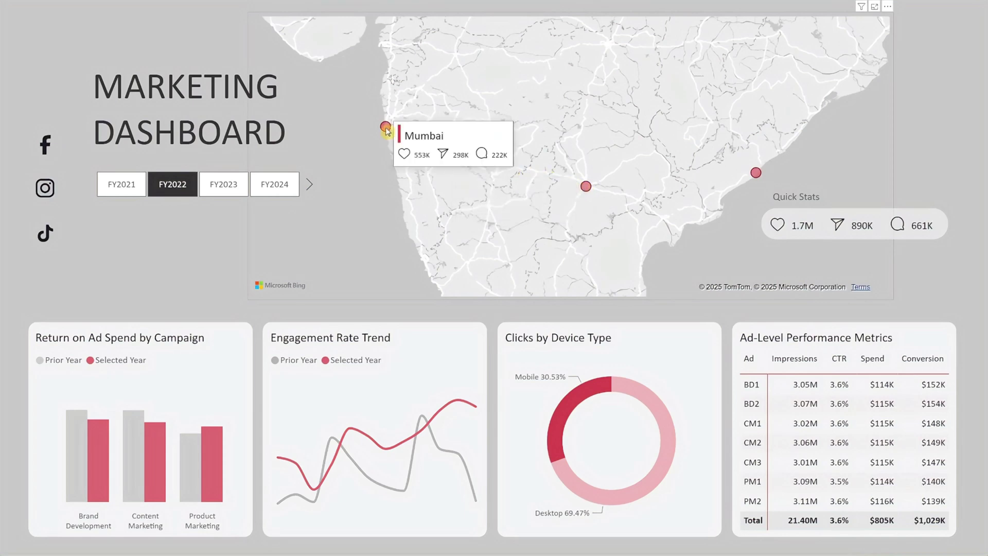
click(223, 191)
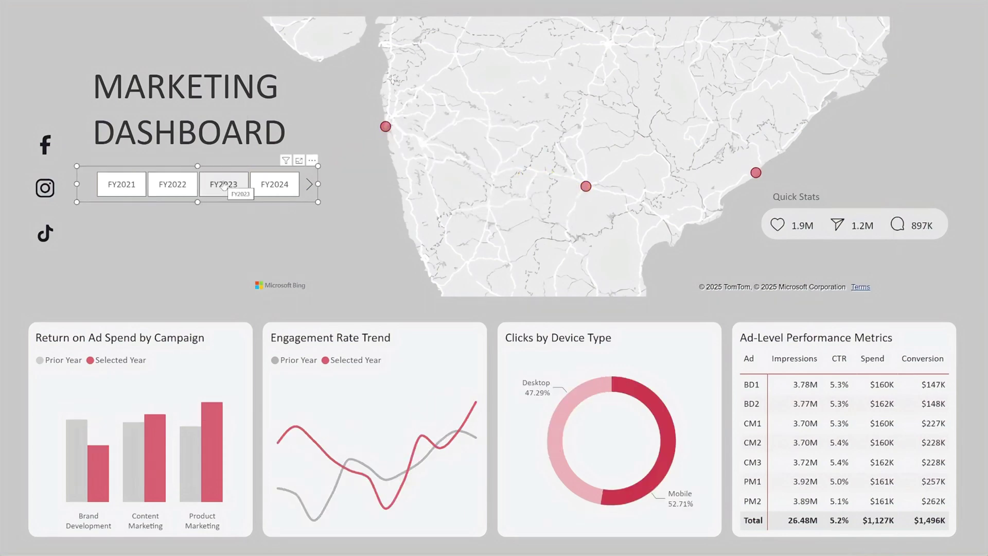
click(47, 235)
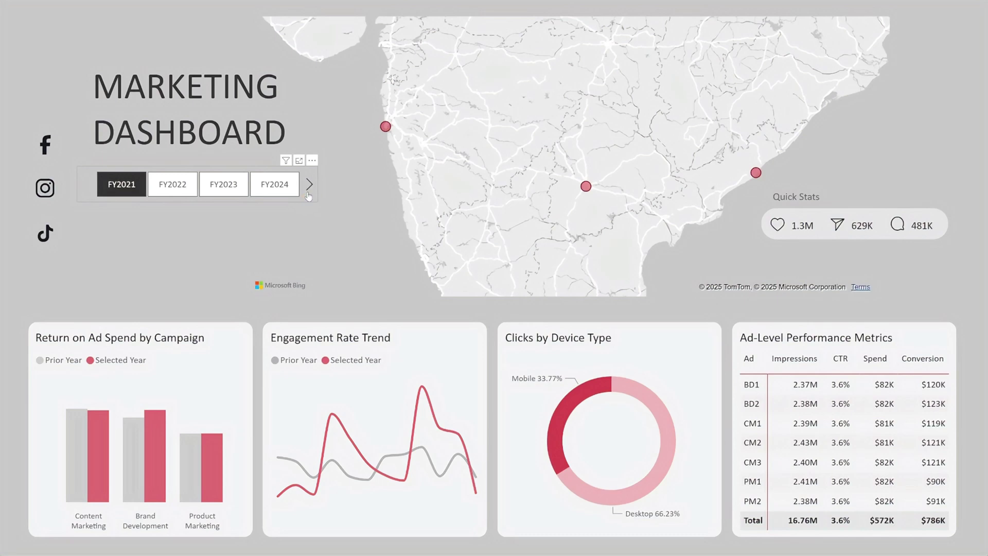
Shift the year slicer to later years, select FY2022, and deselect the slicer.
click(309, 186)
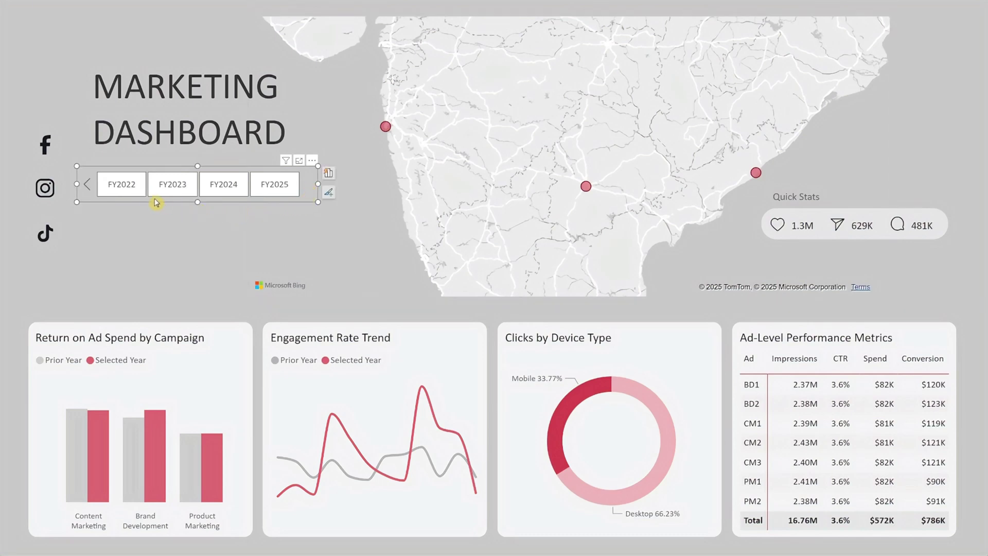
click(133, 195)
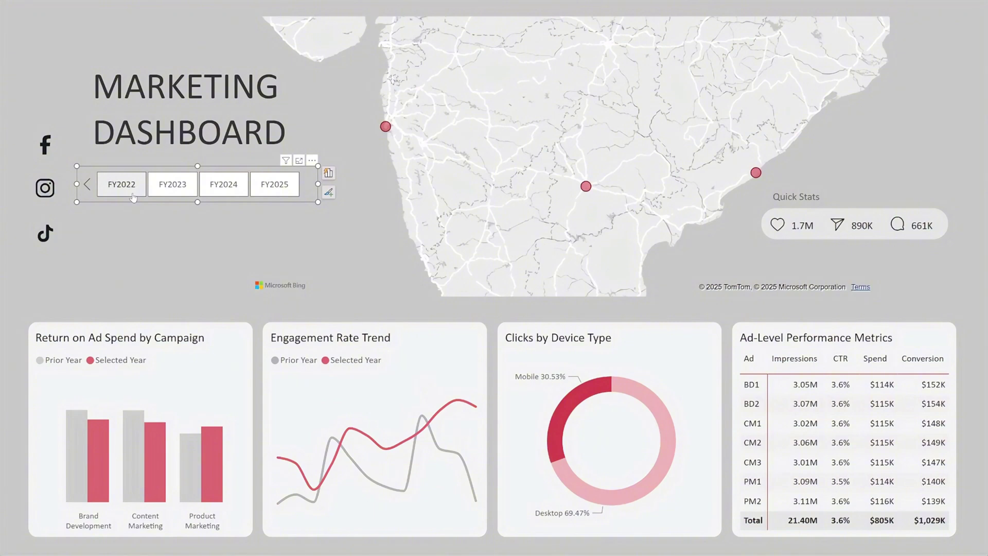
click(139, 223)
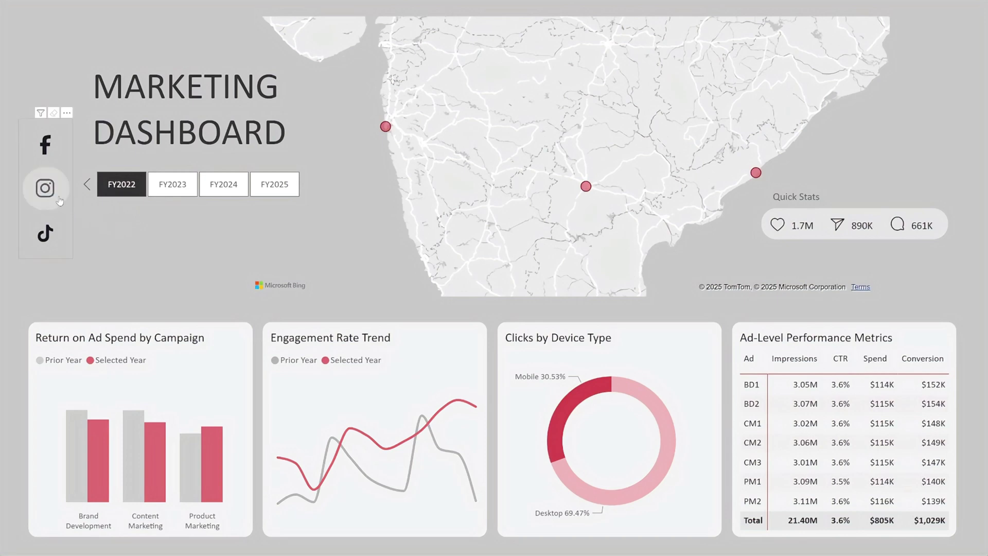
Filter the FY2022 dashboard to TikTok and deselect the platform visual.
click(61, 240)
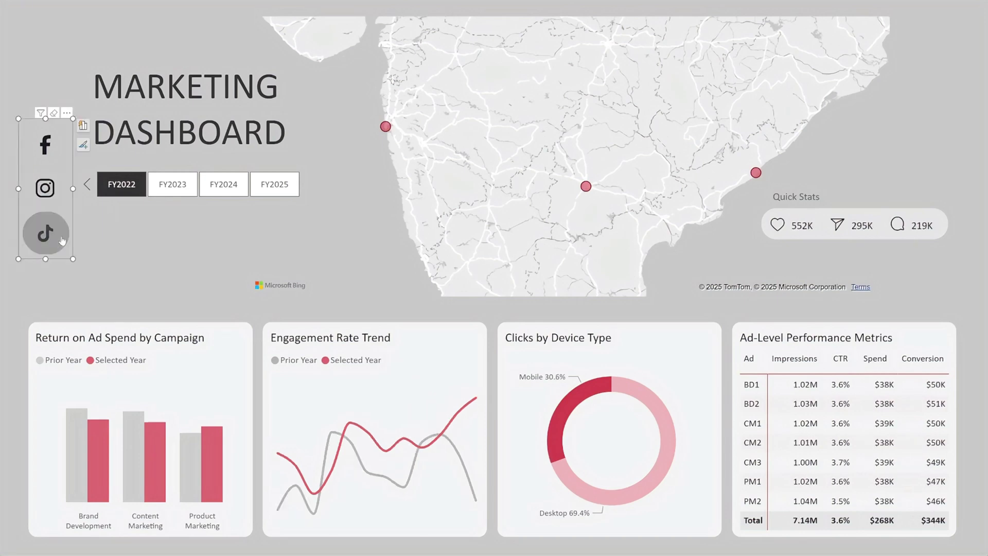
click(88, 240)
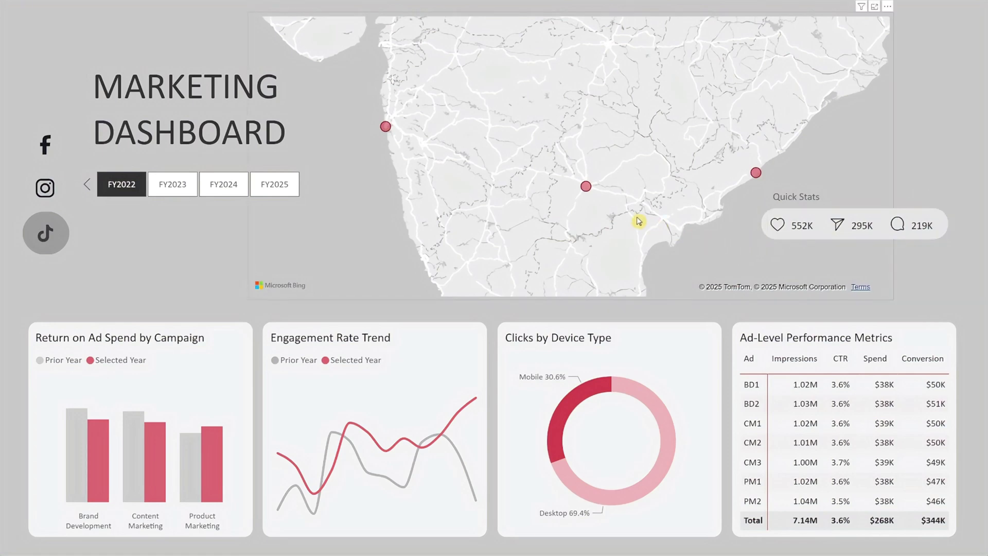
Cross-filter to the Hyderabad map bubble, then clear it and deselect the map.
mouse_move(588, 191)
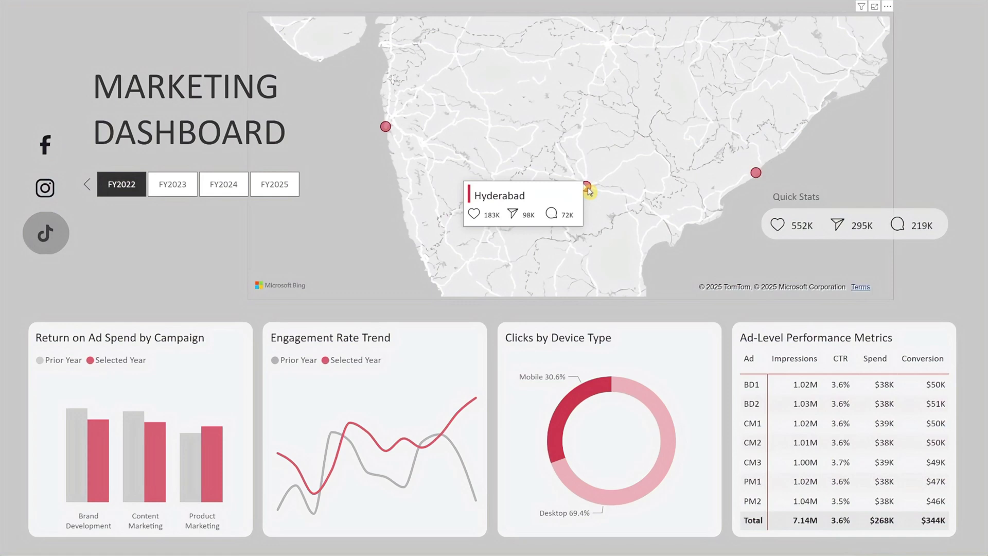
click(589, 191)
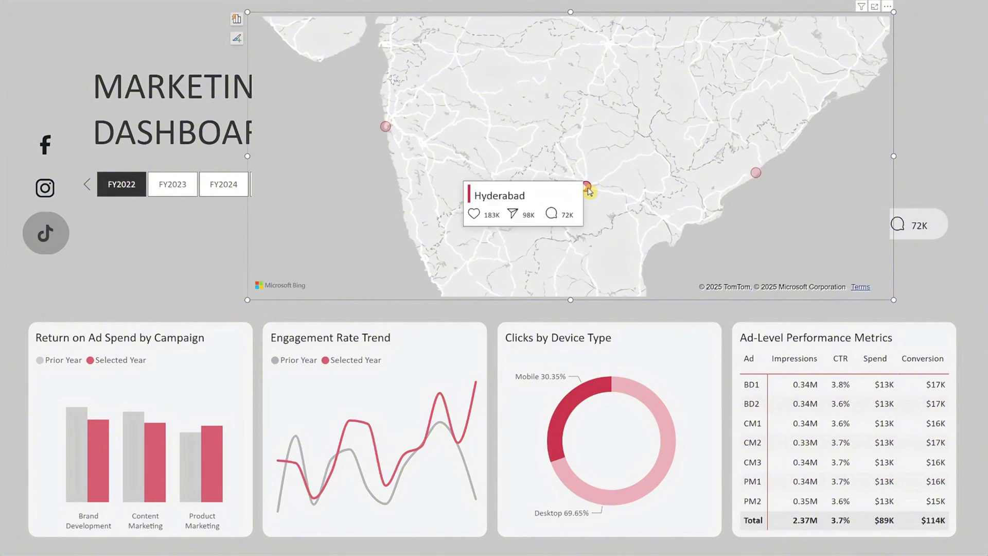
click(588, 191)
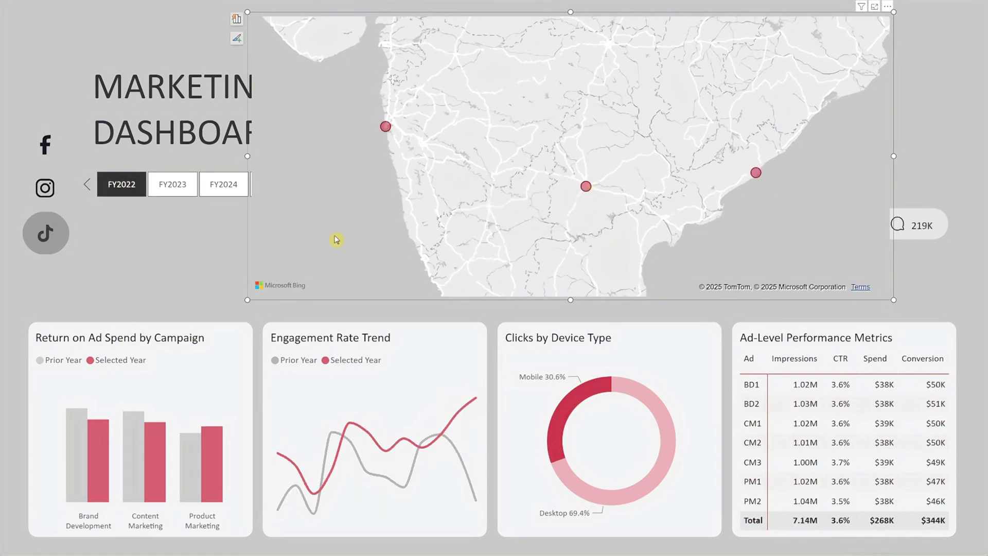
click(117, 239)
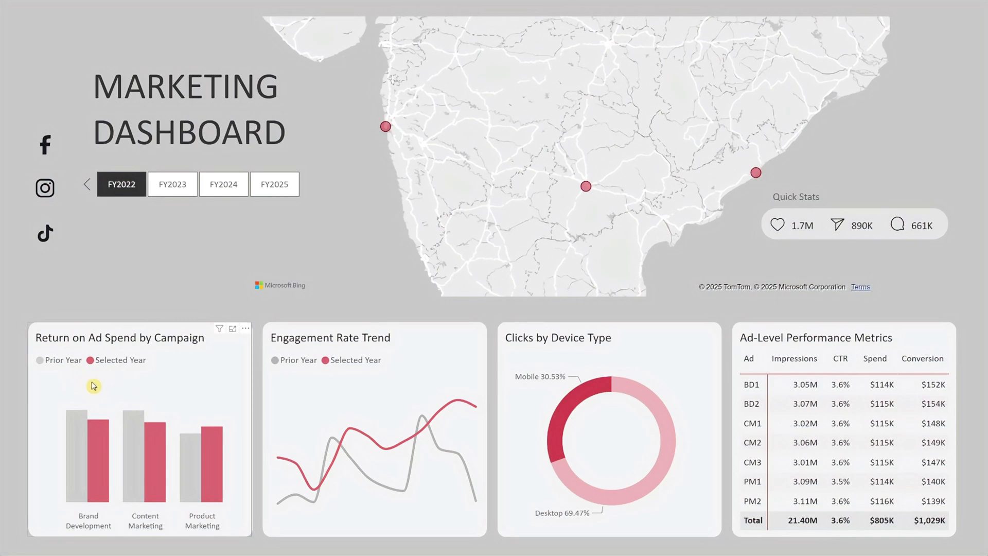
click(202, 523)
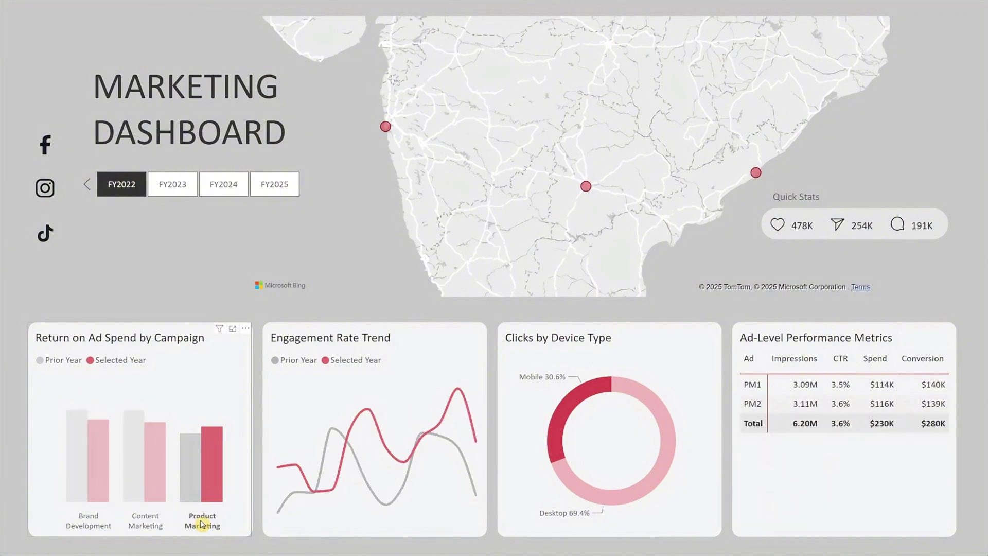
click(202, 524)
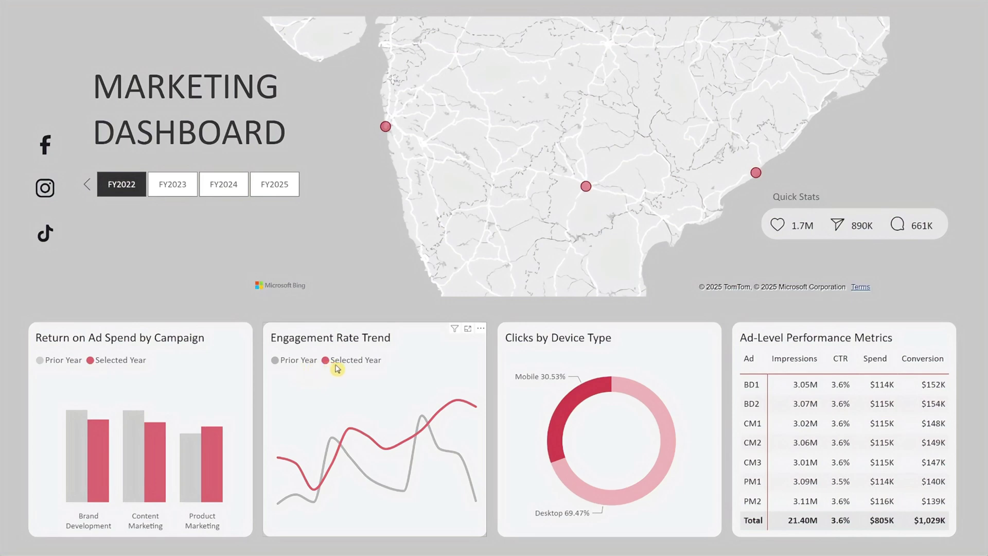
mouse_move(458, 402)
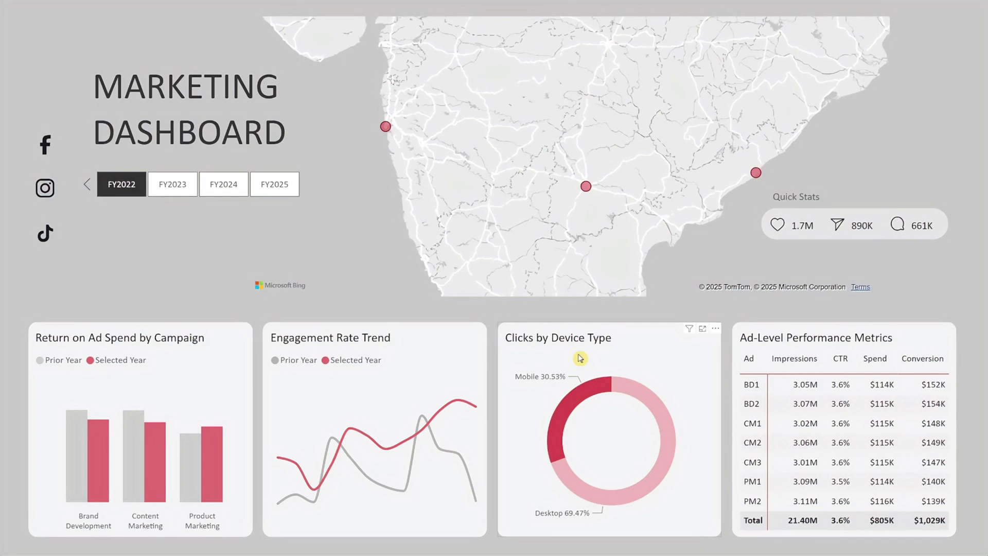
click(602, 384)
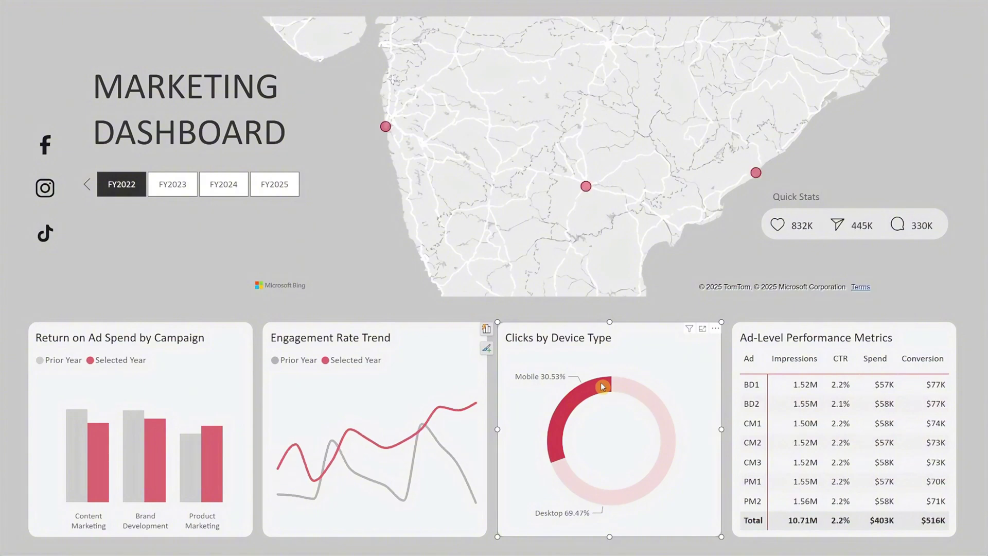
click(601, 382)
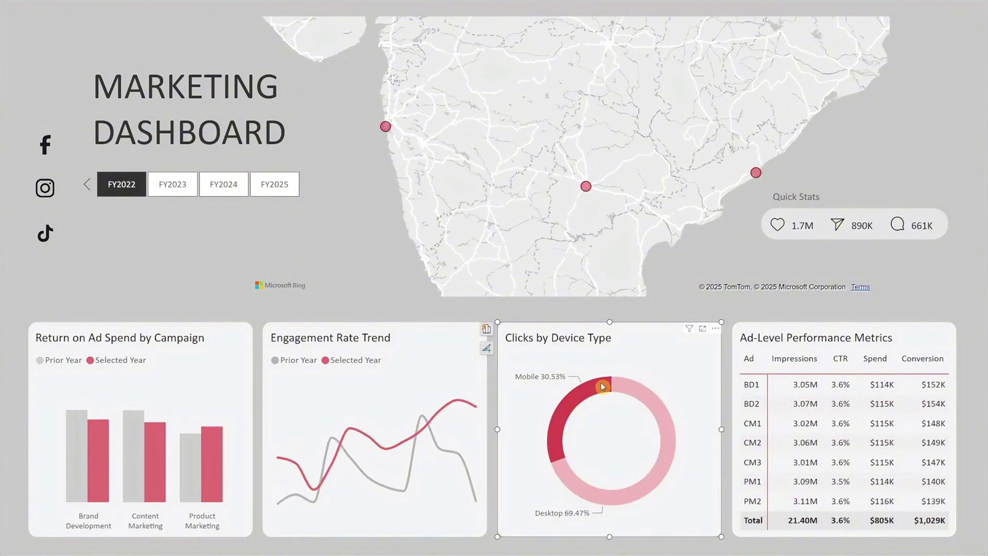
click(730, 367)
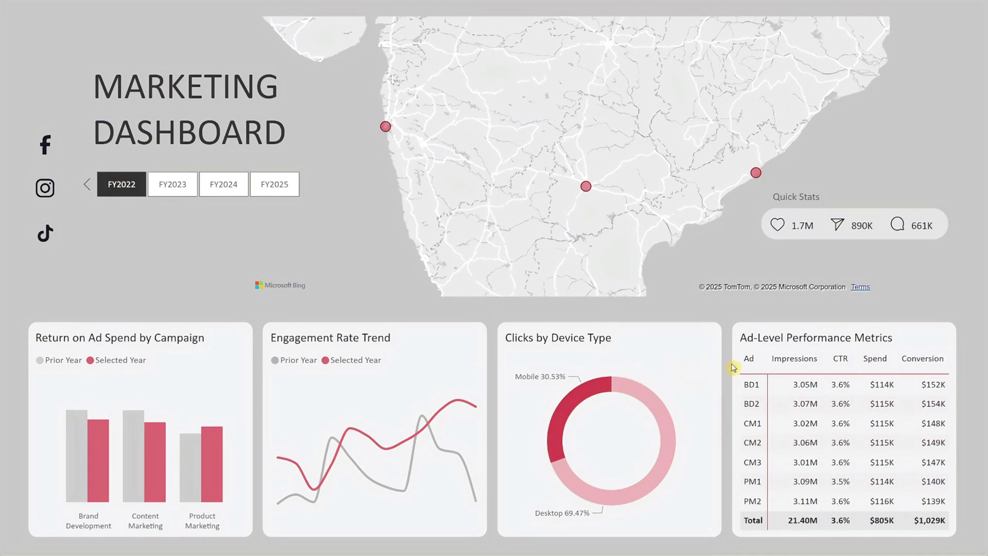
mouse_move(748, 366)
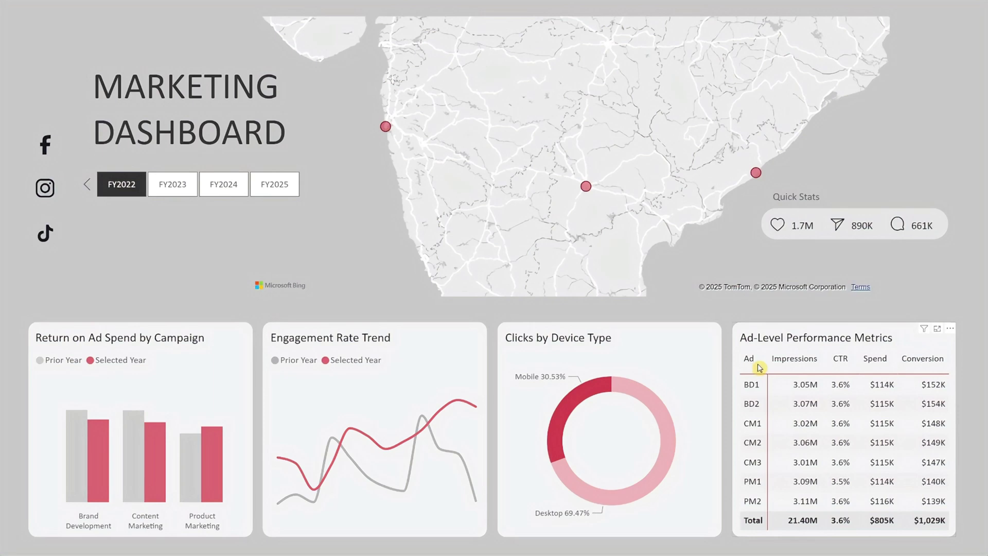
click(760, 410)
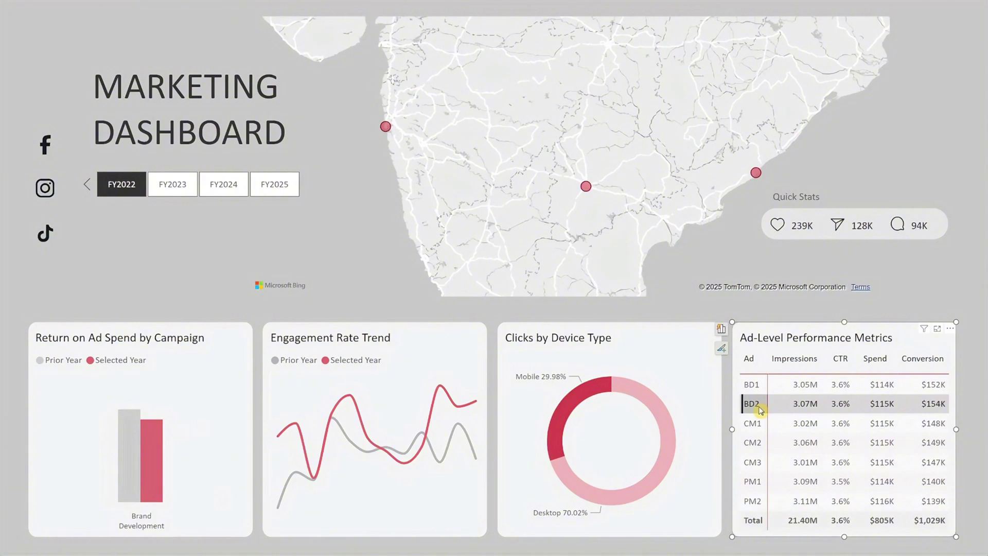
click(761, 409)
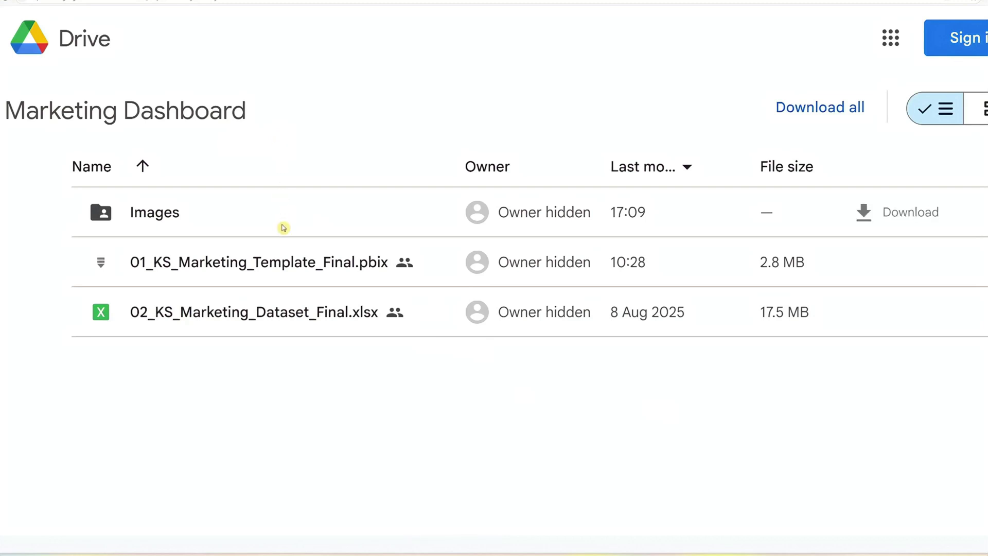
Download the whole Marketing Dashboard Google Drive folder as a zip.
mouse_move(284, 279)
mouse_move(286, 309)
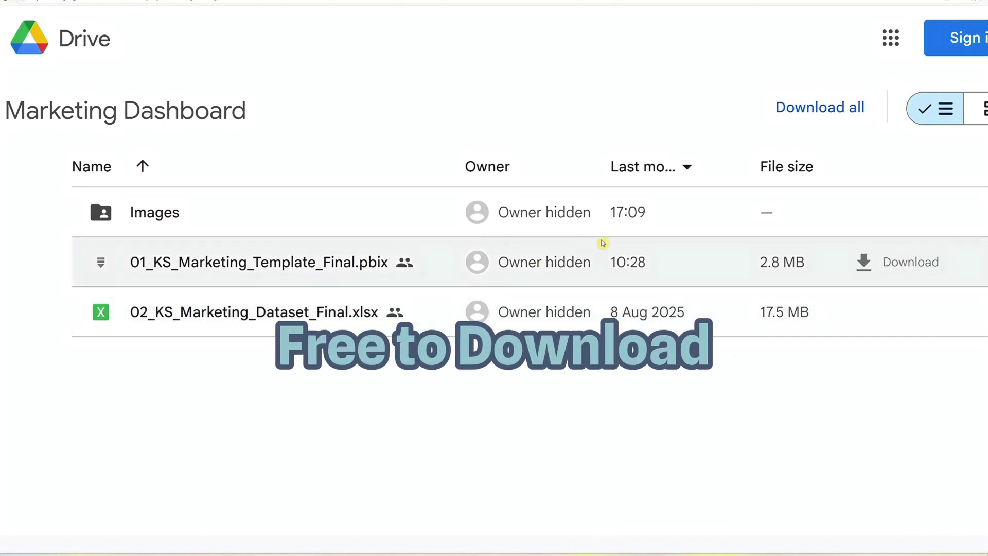
click(815, 122)
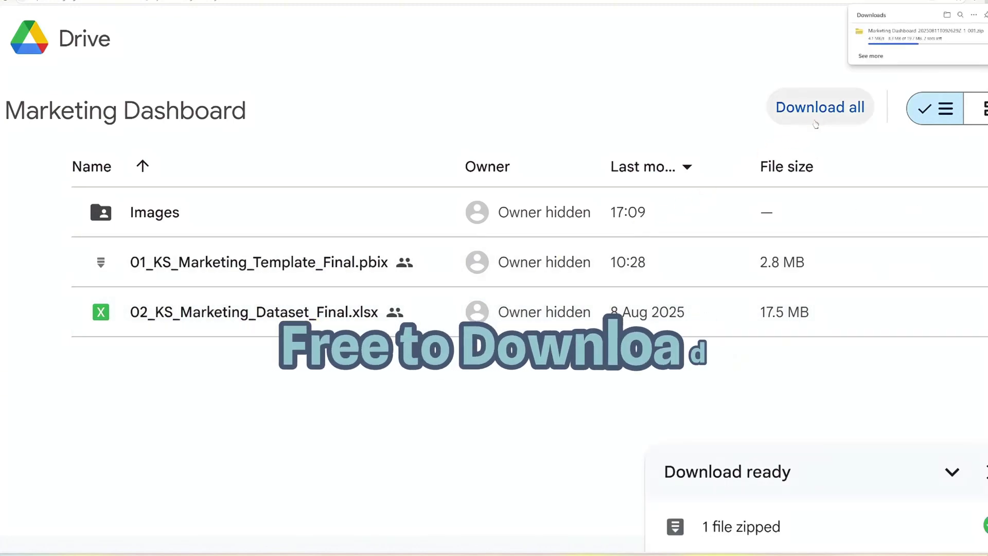
Open the downloaded zip and extract everything to the suggested Downloads folder.
click(876, 39)
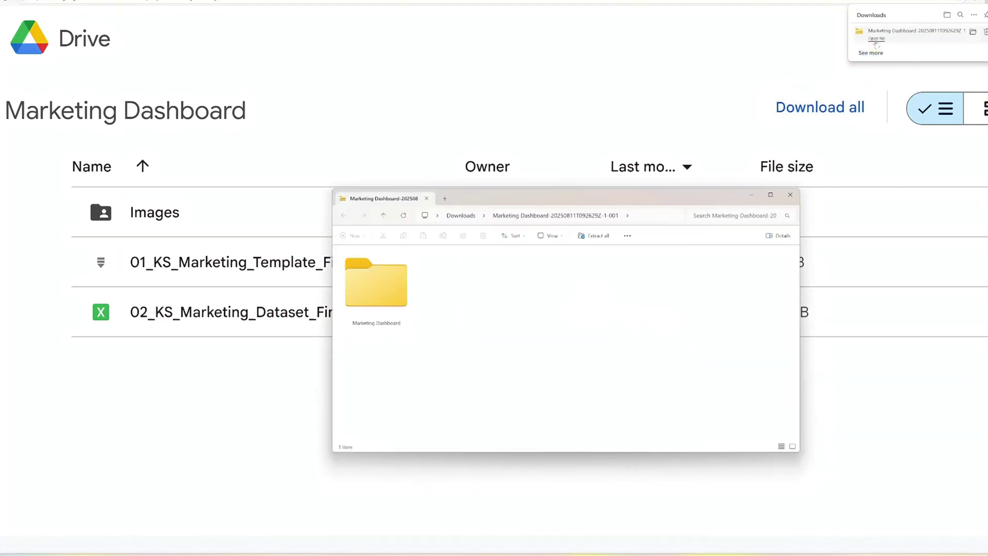
click(614, 234)
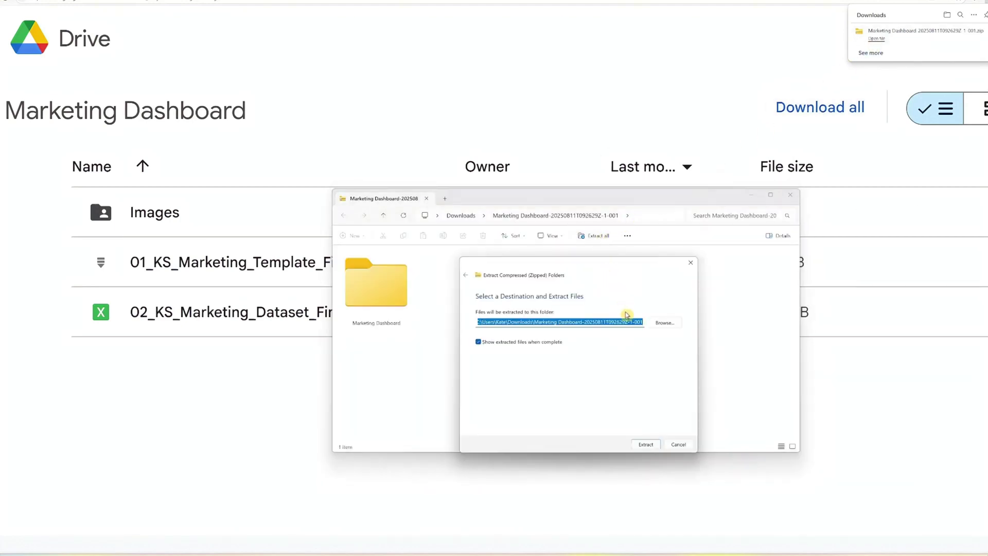
click(650, 445)
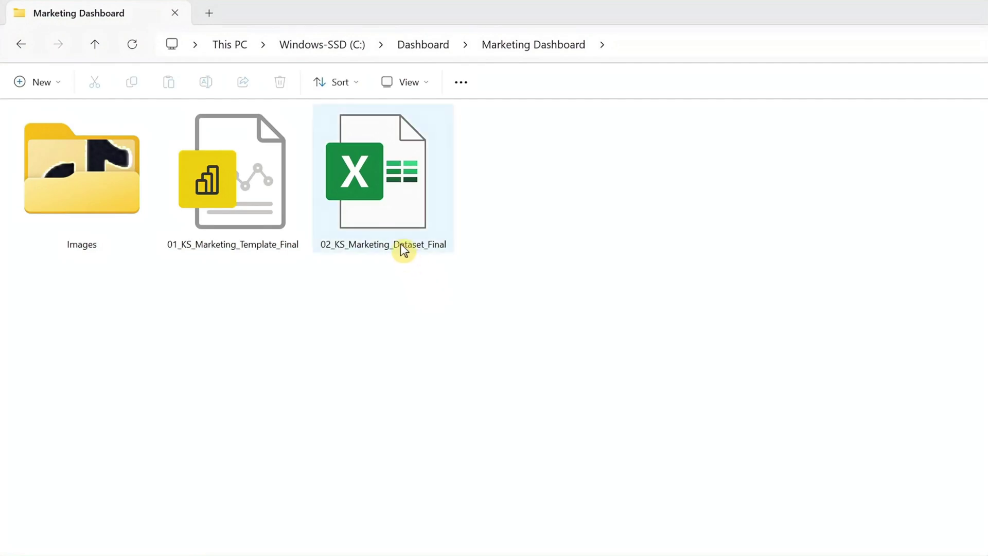
Open the dataset workbook and set the D5 fiscal start month to April.
double_click(402, 247)
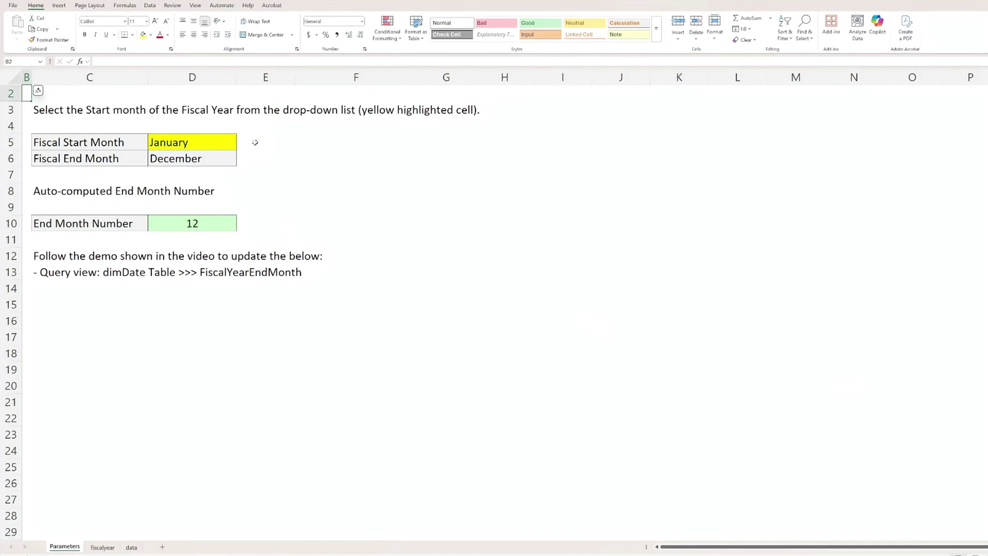
click(229, 142)
click(240, 148)
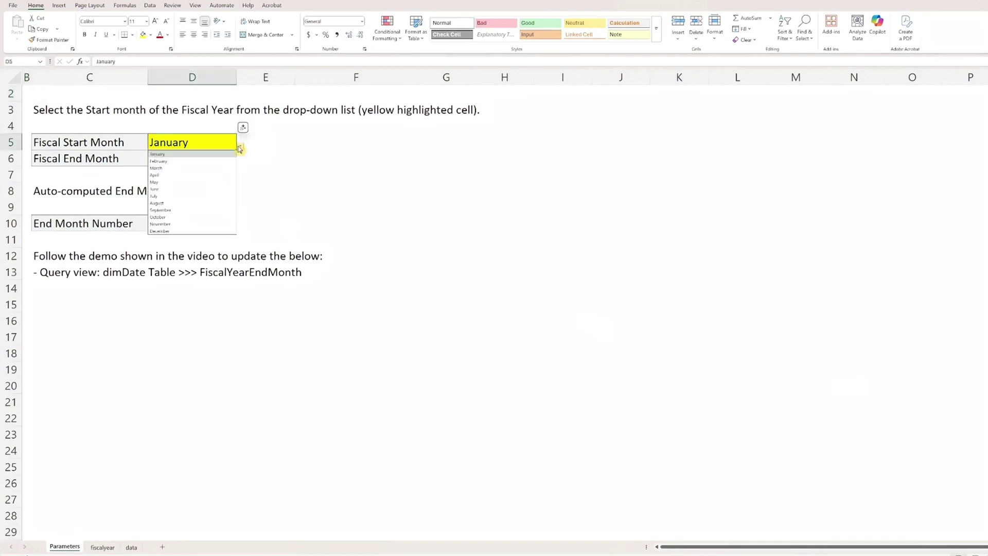
click(207, 174)
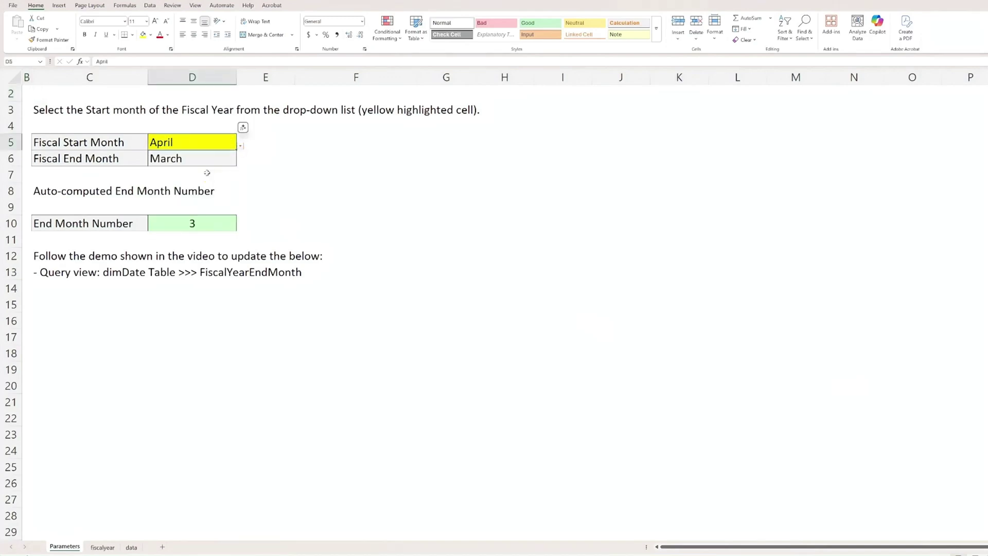
Set D5 back to January and view the fiscalyear sheet.
click(240, 146)
click(217, 156)
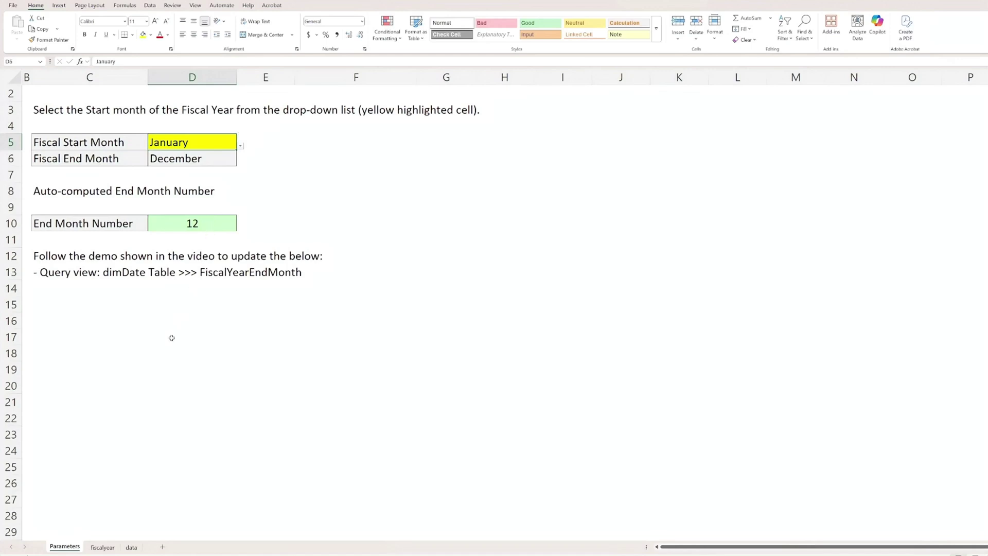
click(107, 548)
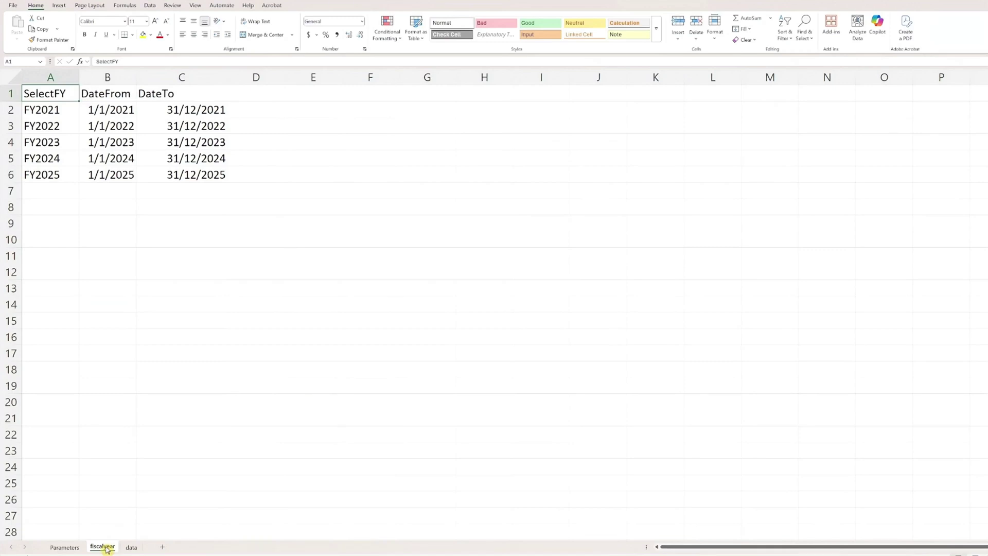
Review the campaign table on the data sheet.
click(131, 547)
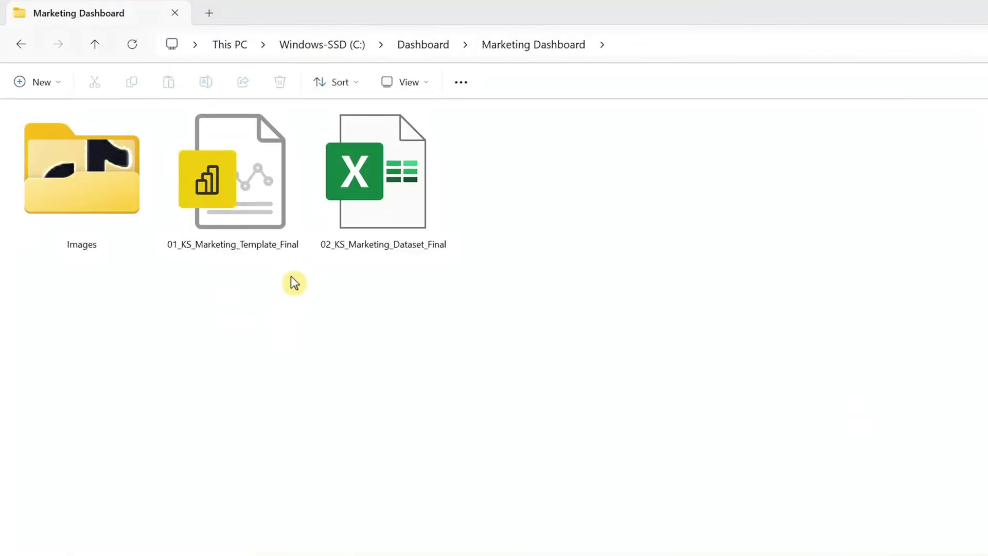
Open 01_KS_Marketing_Template_Final from the Marketing Dashboard folder.
double_click(262, 245)
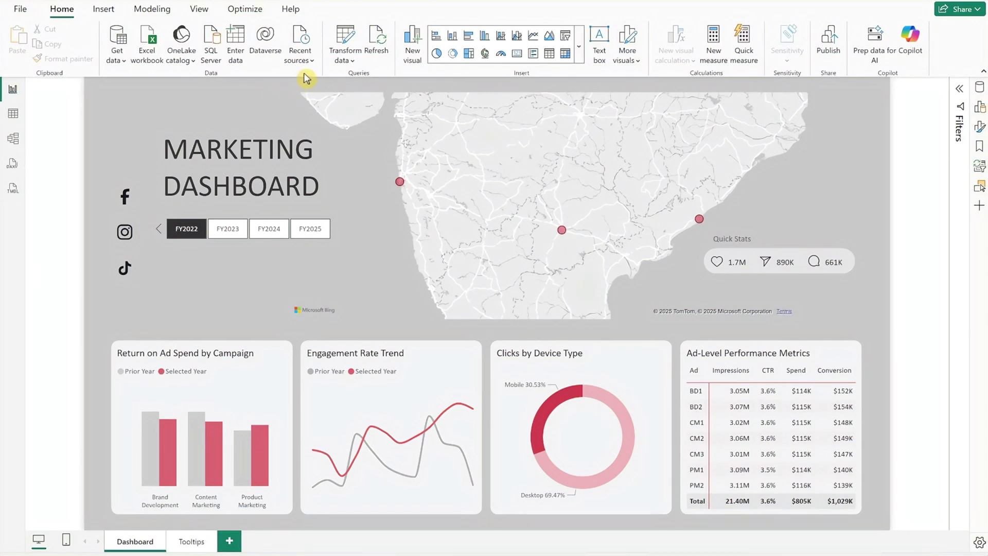
Change the Excel data source to 02_KS_Marketing_Dataset_Final_New.xlsx in Data source settings.
click(344, 42)
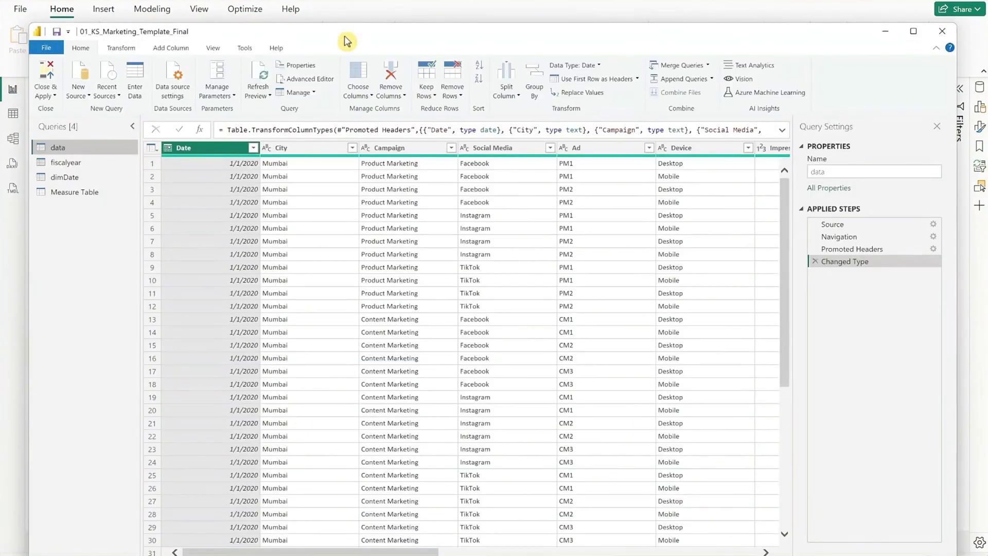
click(180, 89)
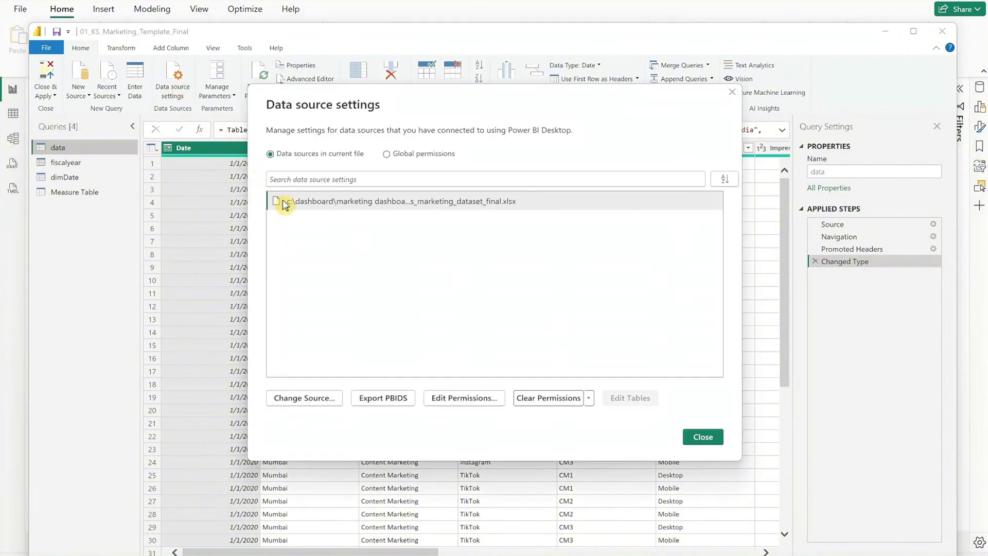
click(295, 399)
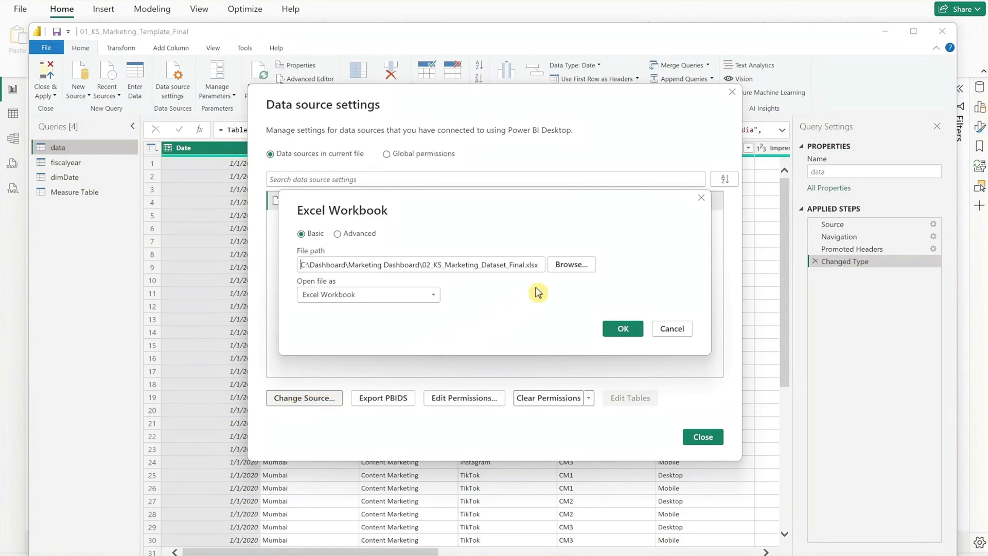
click(569, 265)
click(540, 325)
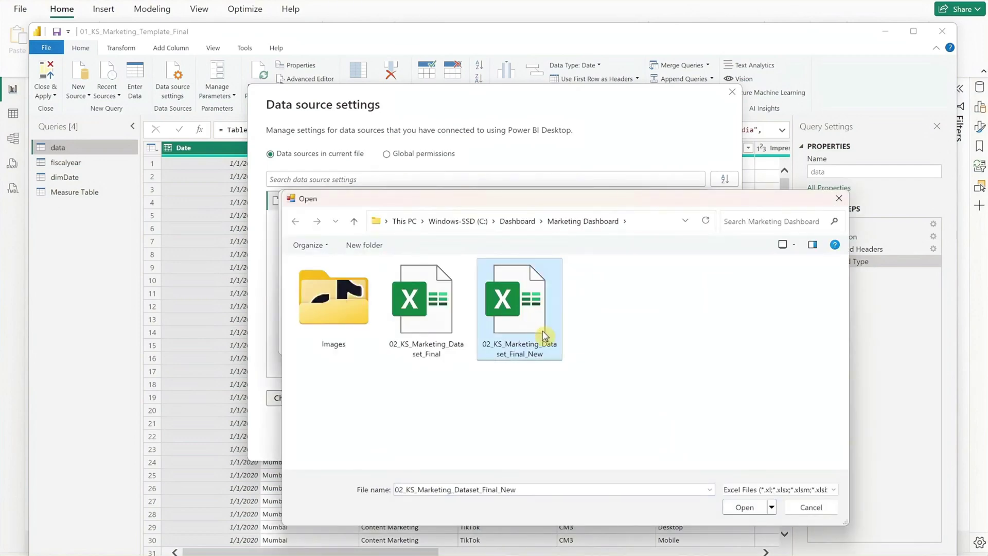
click(739, 507)
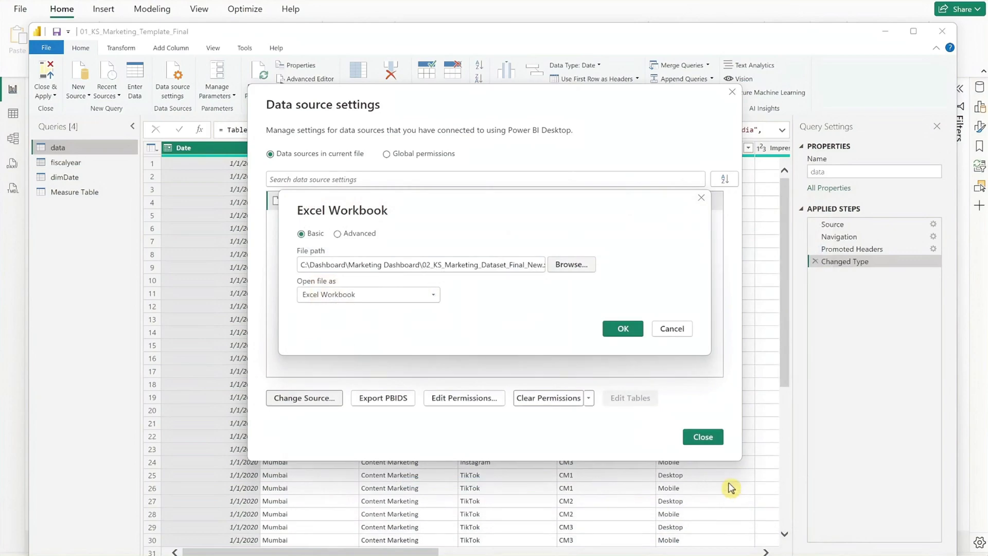
click(638, 336)
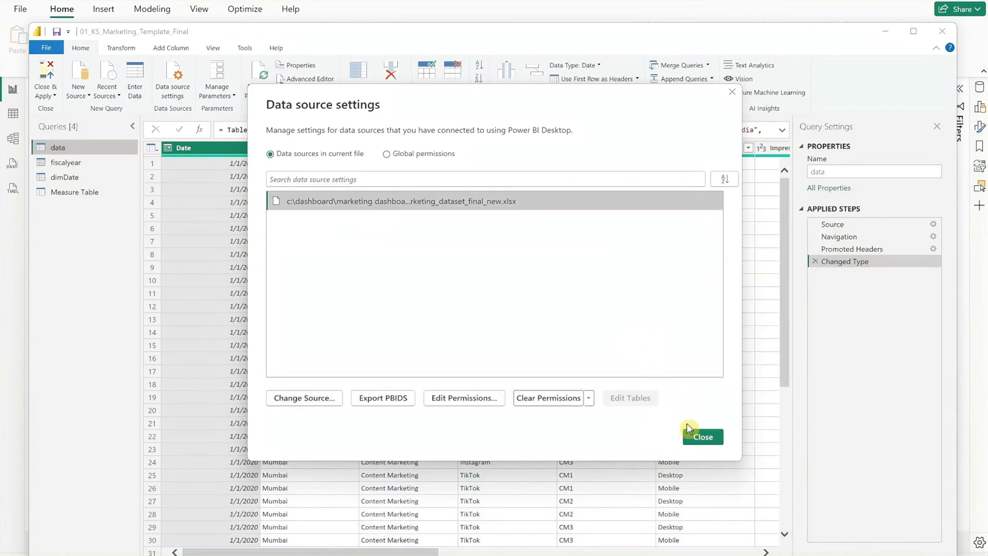
click(697, 437)
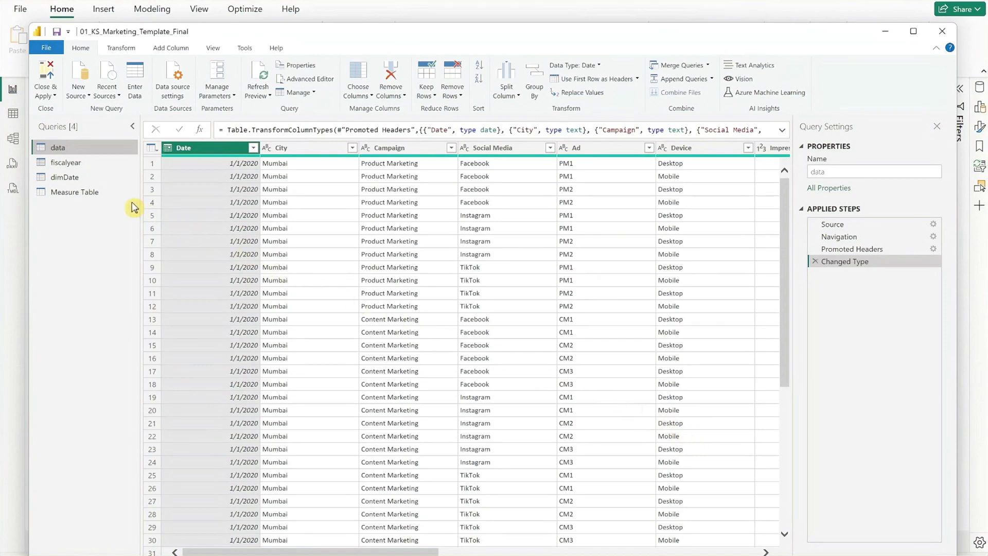
In dimDate, change the FiscalYearEndMonth step's value from 12 to 3, then return to Add FiscalMonth.
click(96, 183)
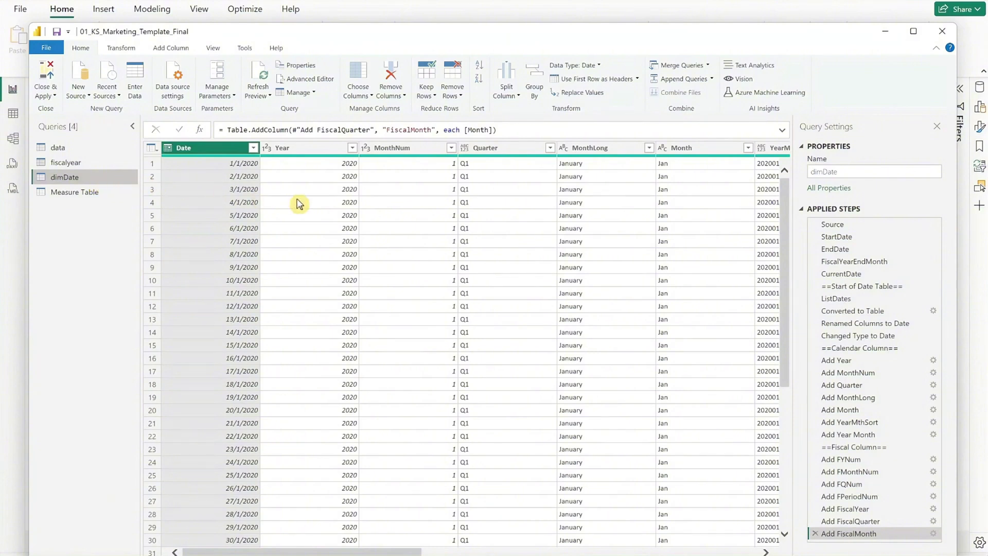
click(827, 262)
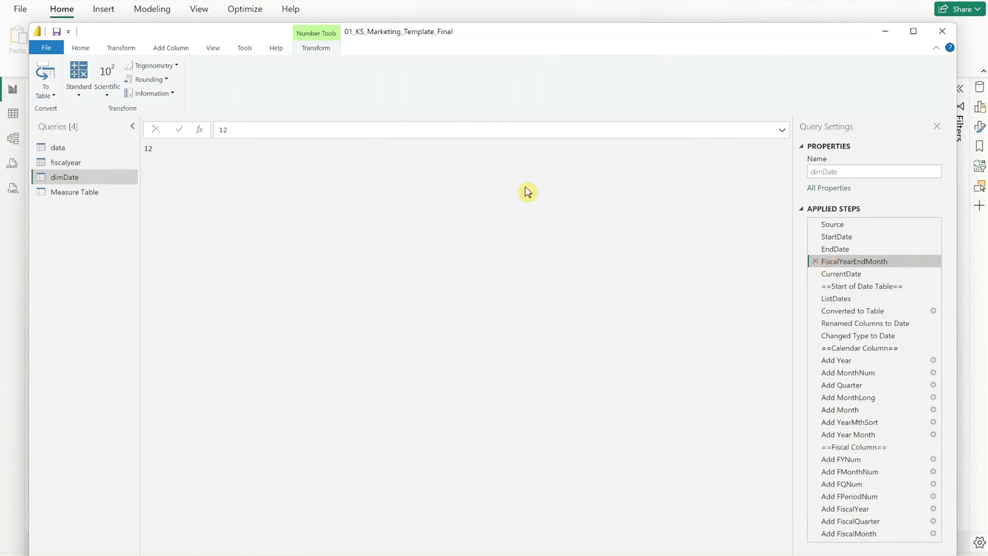
click(425, 133)
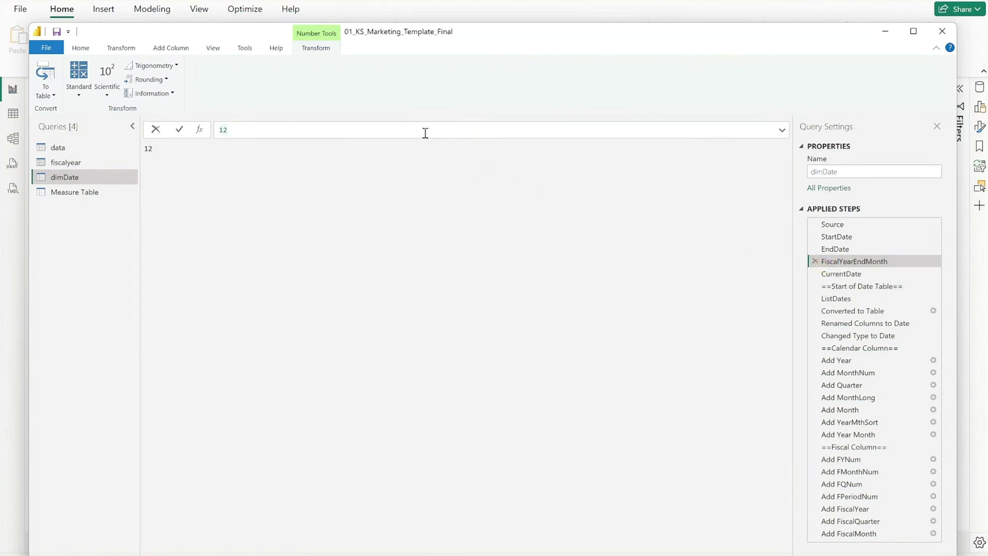
key(BackSpace)
key(BackSpace)
text(3)
key(Return)
click(836, 534)
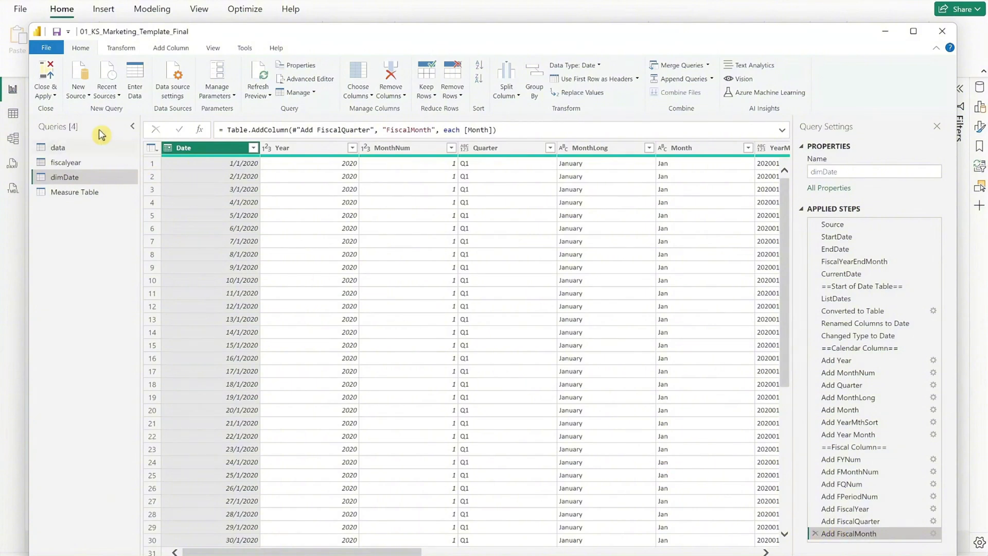
Close & Apply the Power Query edits so data, fiscalyear and dimDate reload.
click(48, 76)
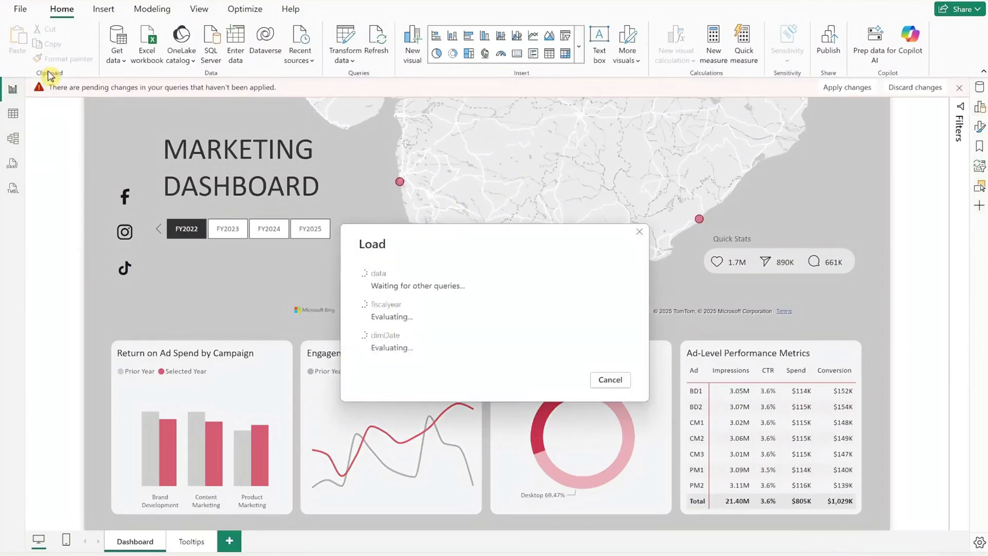